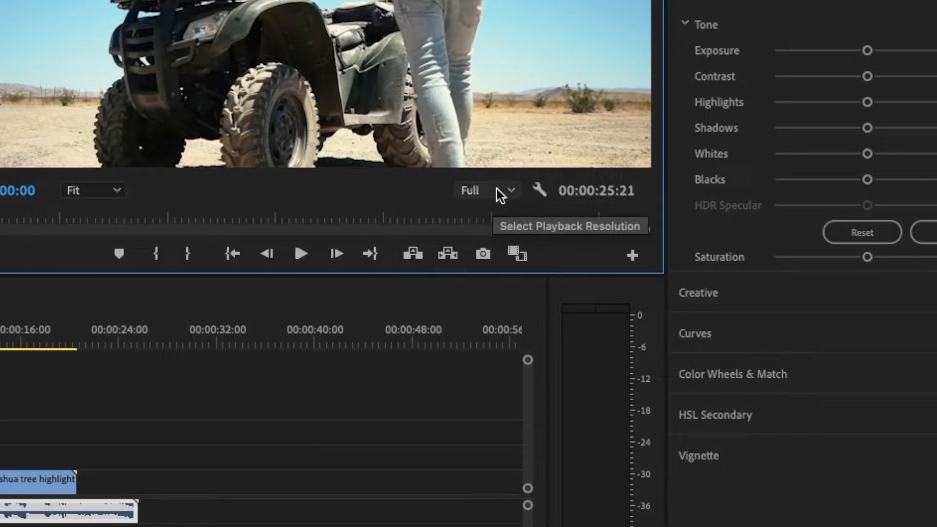
- Set the Program monitor's playback resolution to 1/4 and play the sequence from its beginning
click(496, 188)
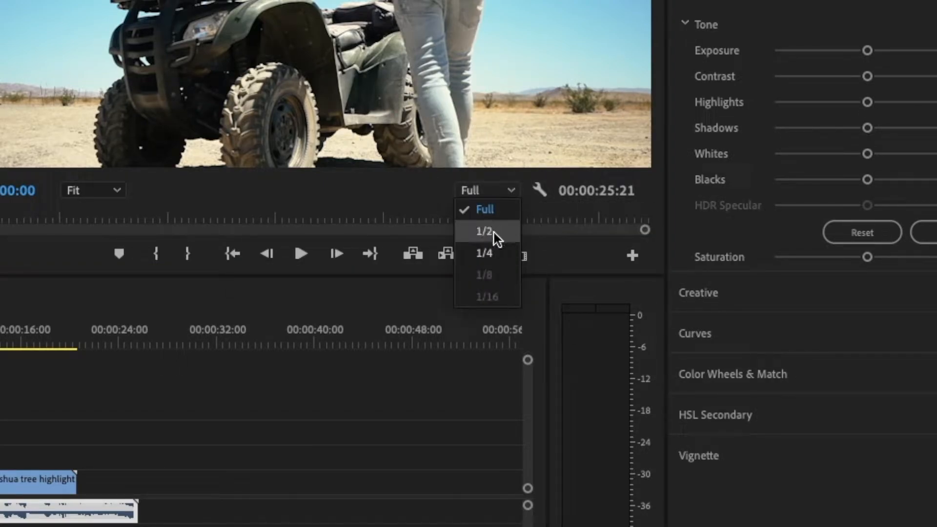
click(489, 251)
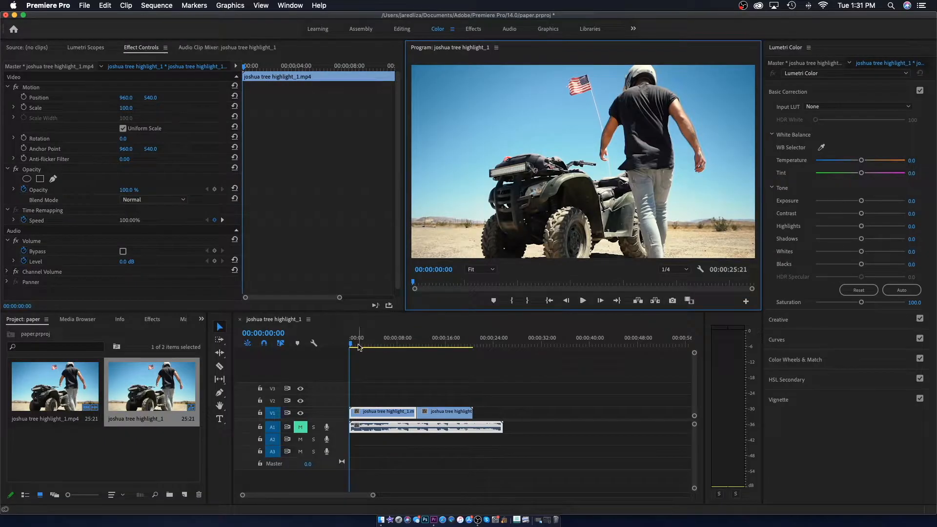
click(352, 347)
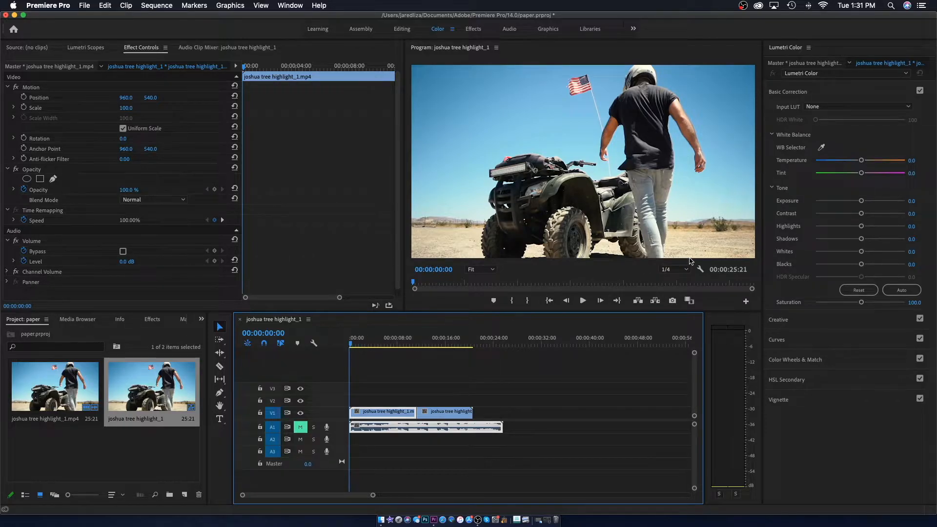
key(space)
- Review the playback resolution options, replay the sequence from the start, and return the playhead to the beginning
click(488, 205)
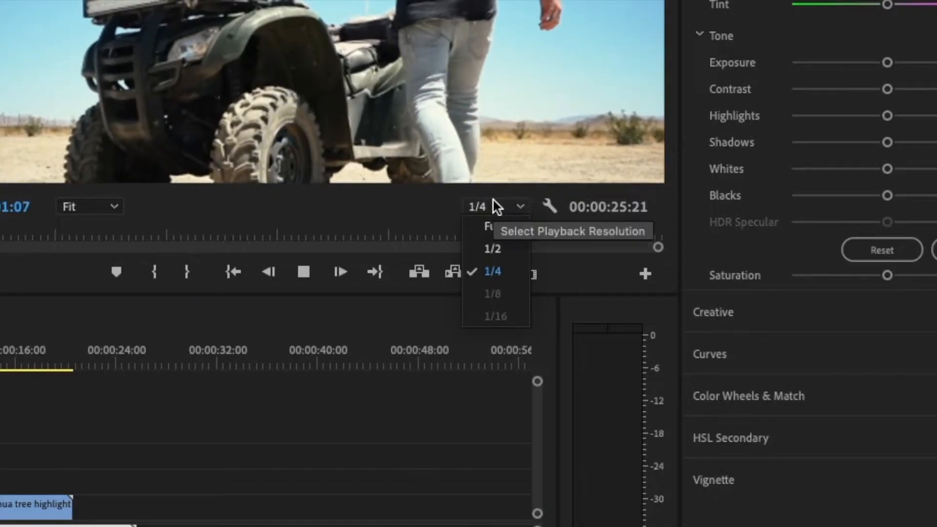
click(500, 211)
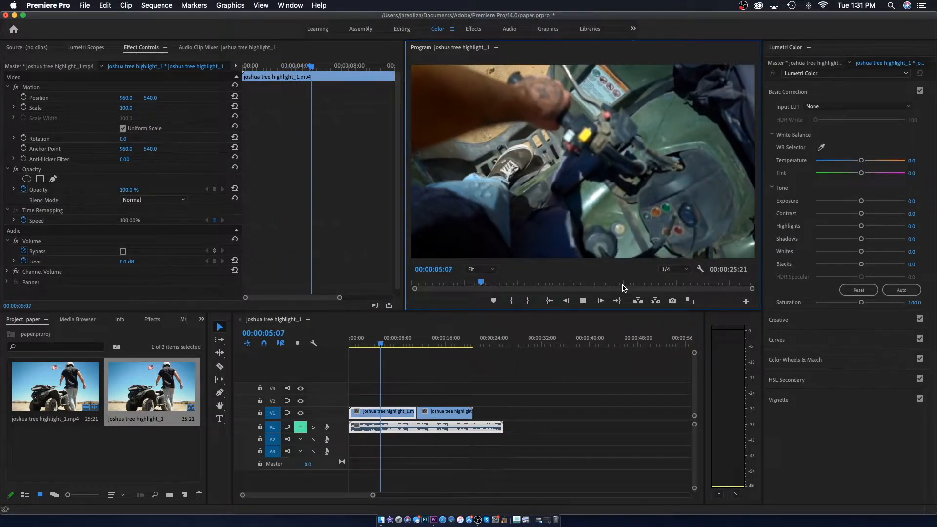
click(669, 269)
click(657, 279)
click(350, 343)
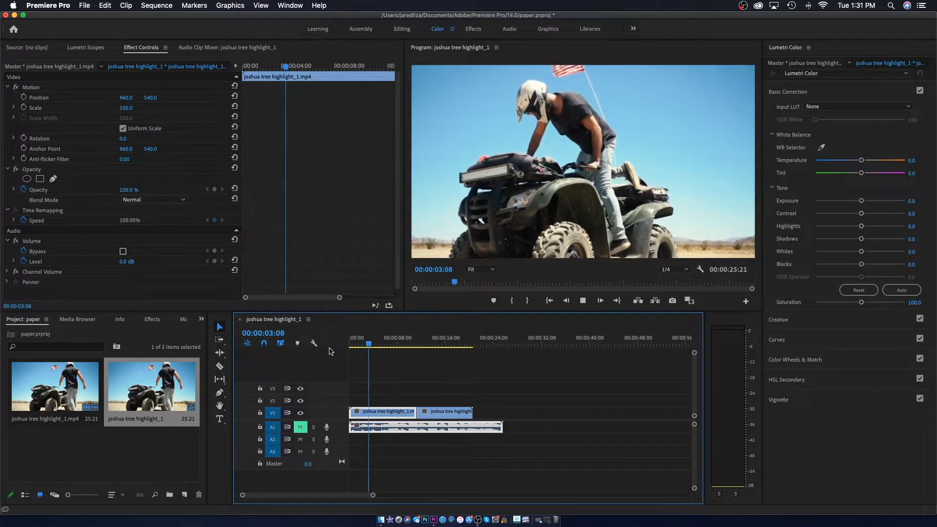
key(space)
drag(370, 345, 352, 345)
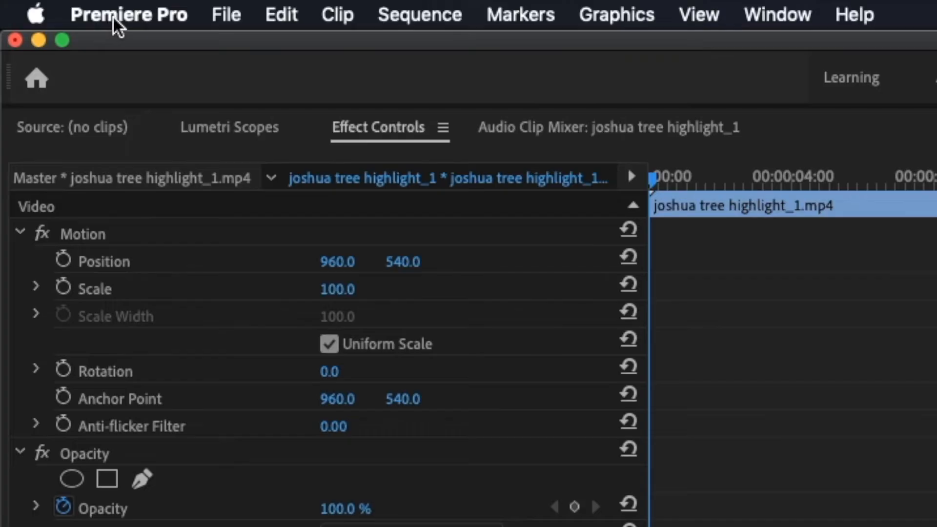
- Open the Media Cache preferences and request removal of the media cache files
click(42, 5)
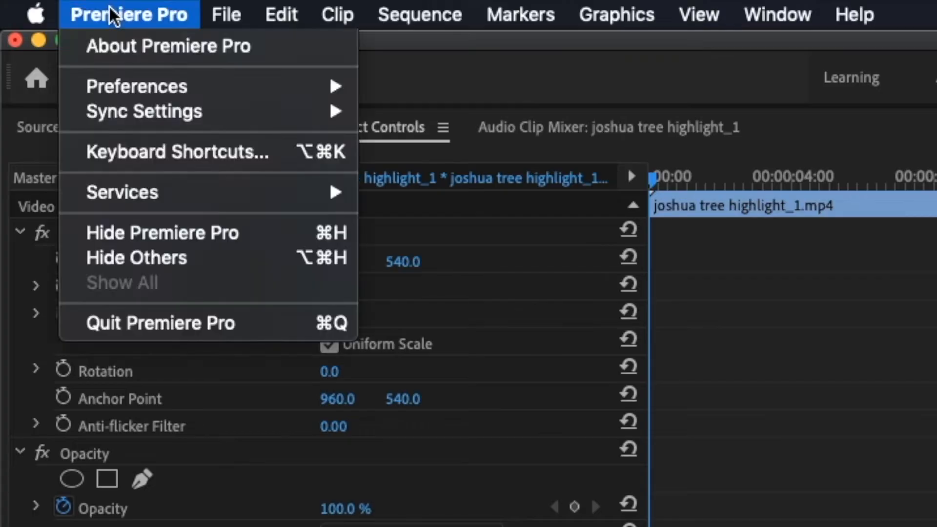
mouse_move(84, 5)
mouse_move(175, 83)
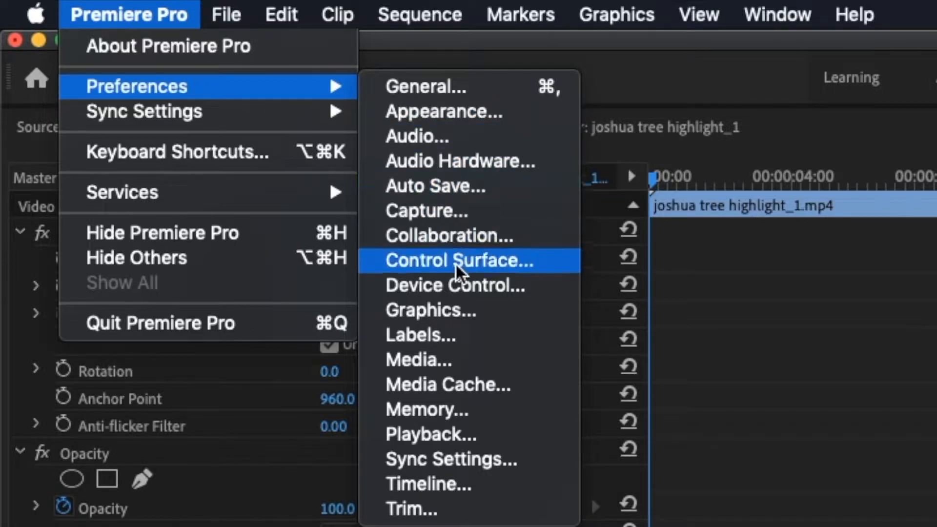
click(449, 381)
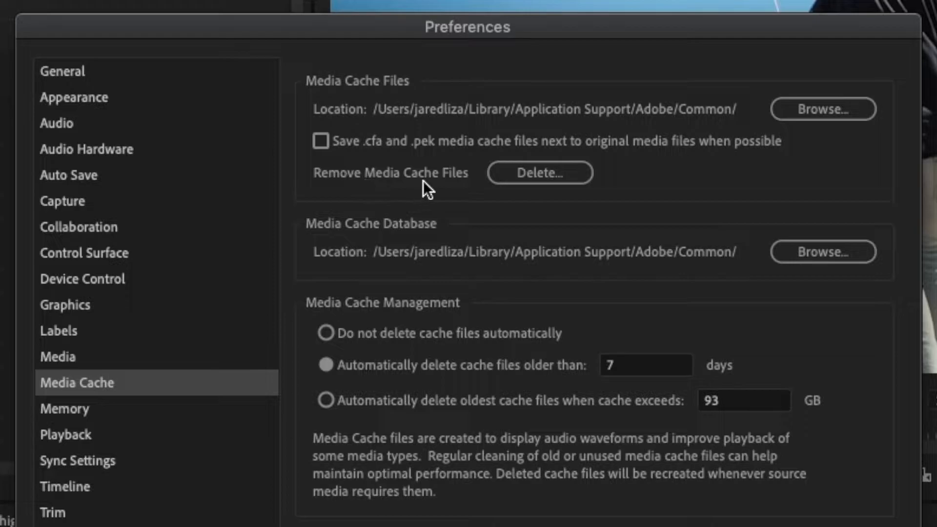
click(525, 172)
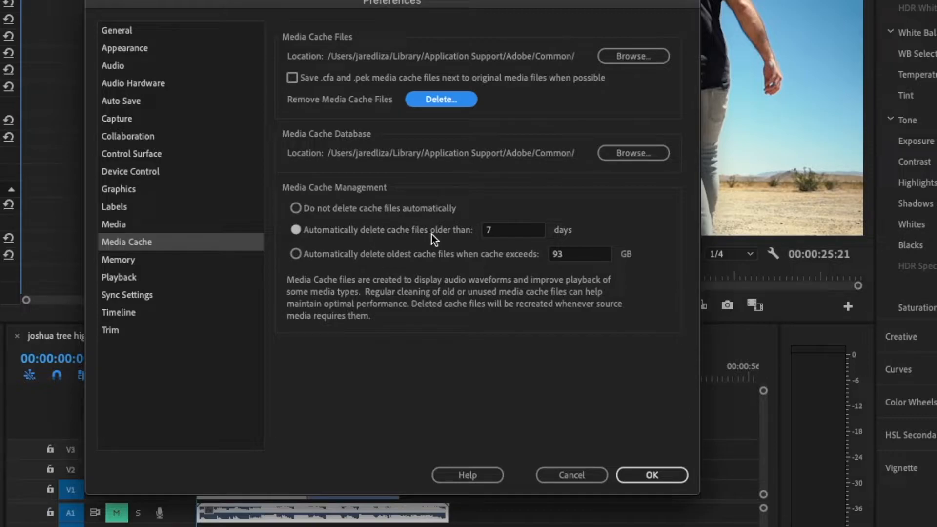
- Choose automatic deletion of cache files older than 7 days and acknowledge the media cache cleaning notice
click(495, 230)
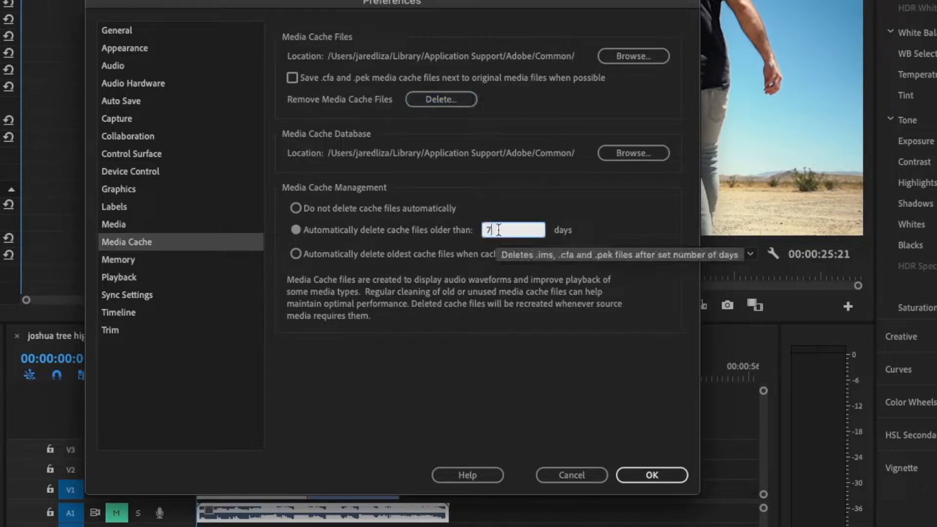
drag(500, 230, 481, 232)
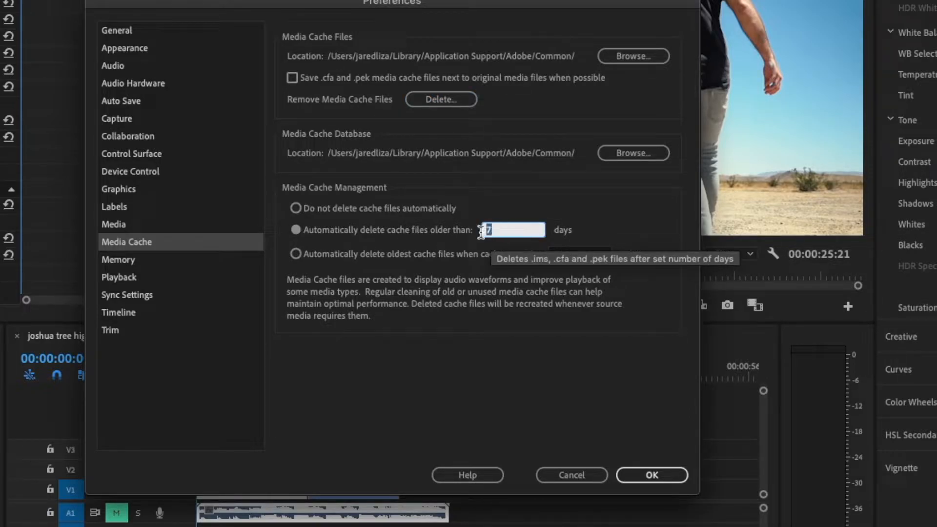
click(508, 228)
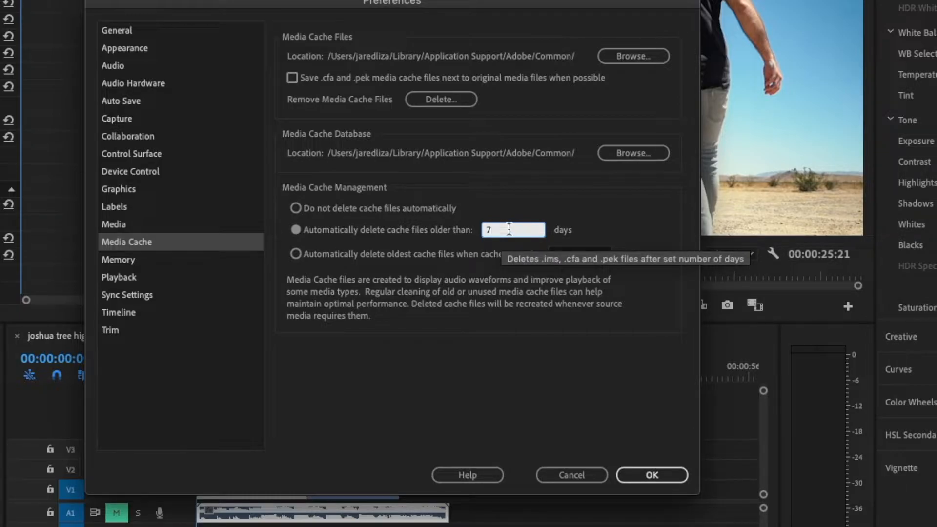
drag(509, 229, 476, 229)
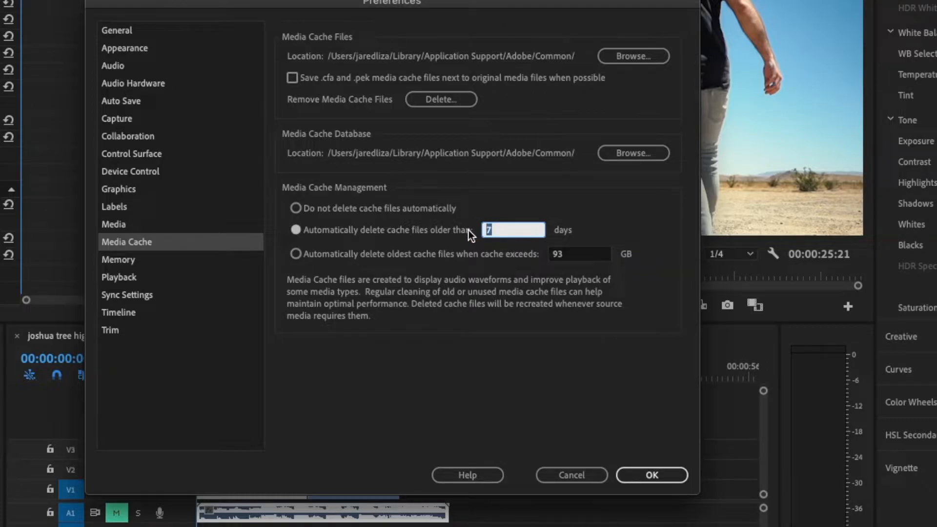
click(295, 230)
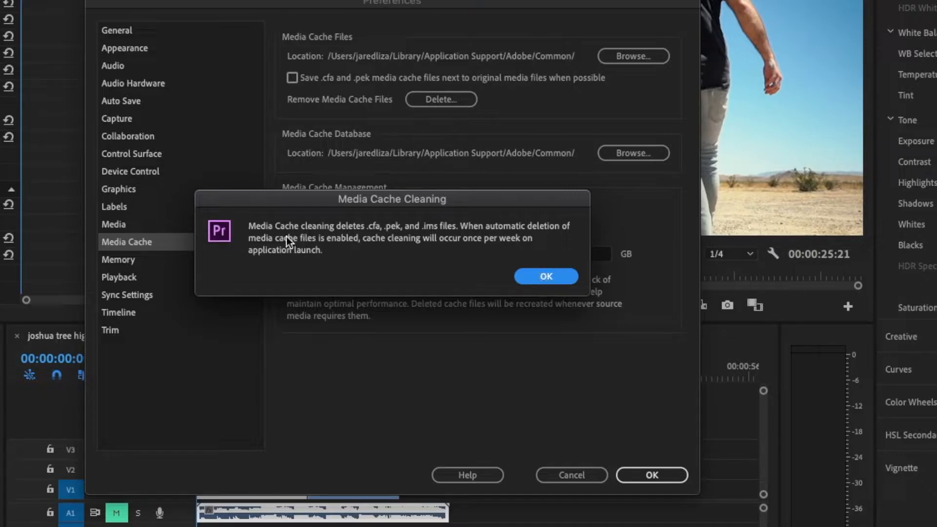
click(547, 277)
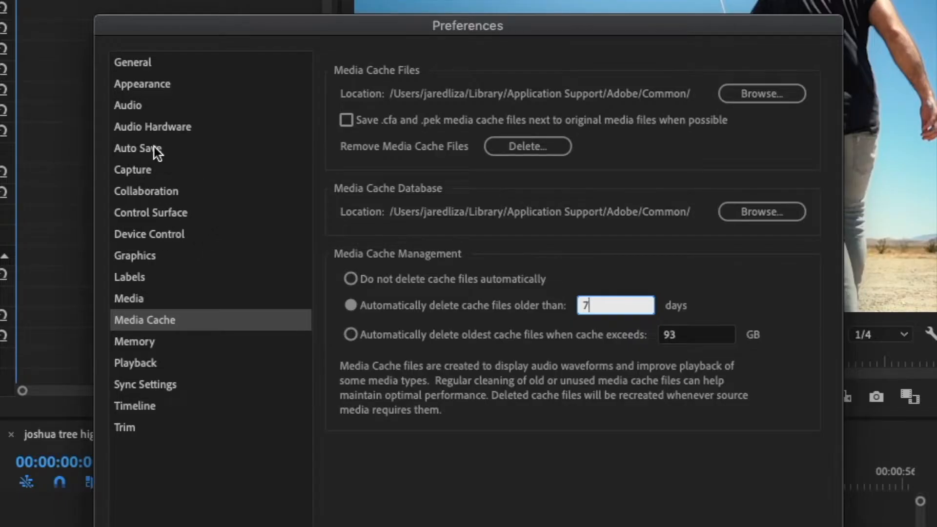
- Switch automatic project saving on and back off in the Auto Save preferences
click(147, 152)
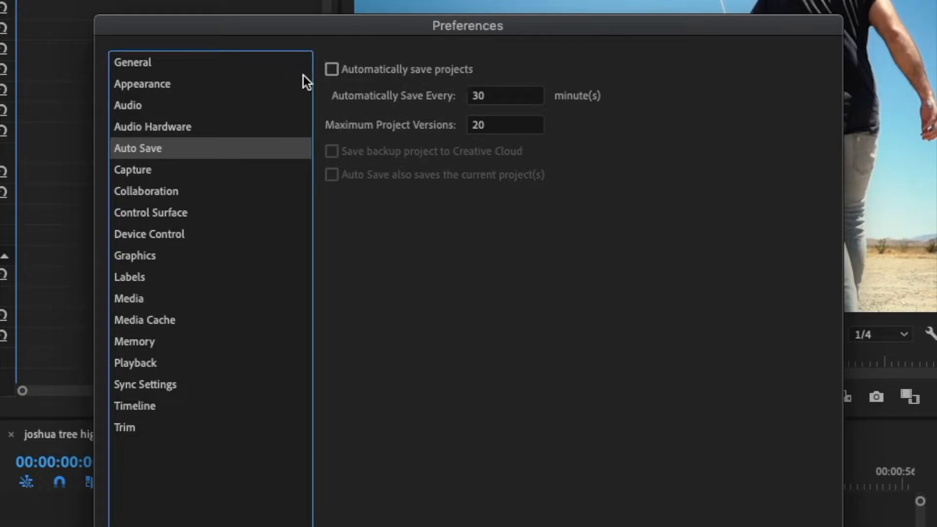
click(332, 70)
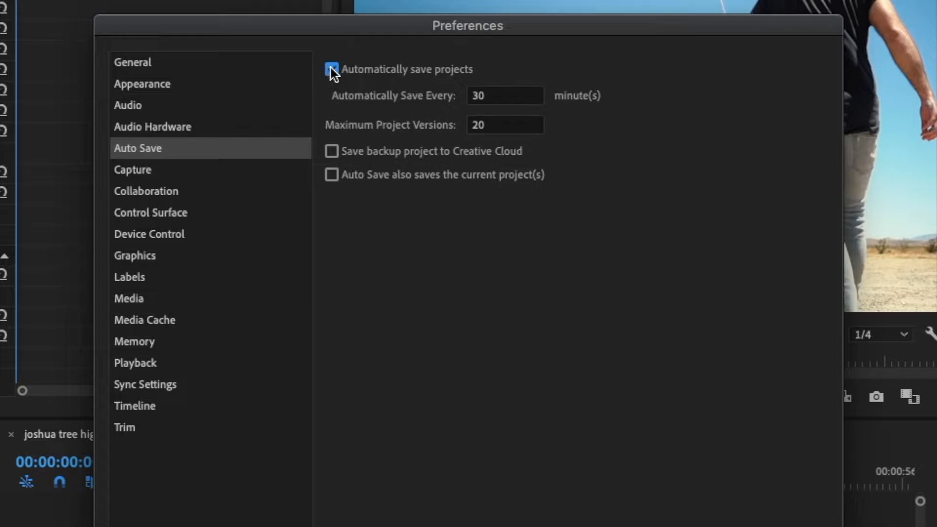
click(330, 68)
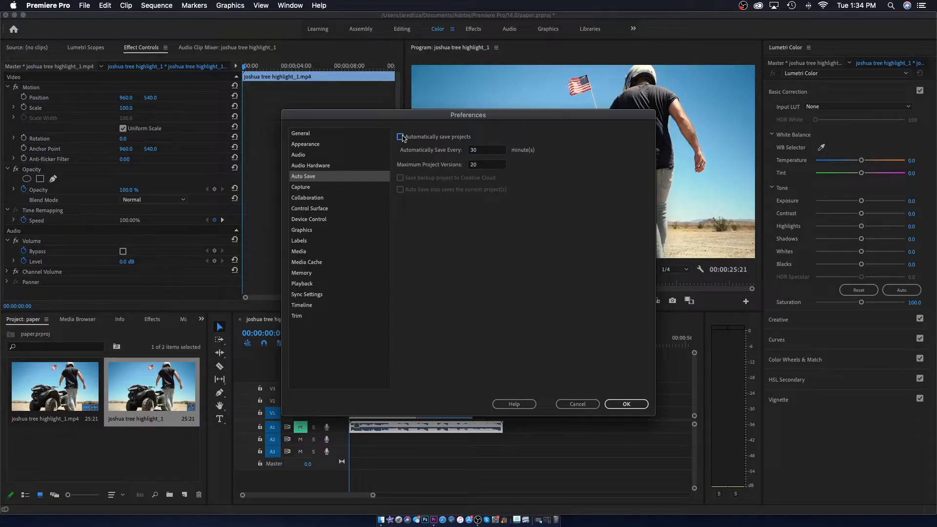
- Look over the commands for saving the project manually and accept the preferences
drag(395, 117, 384, 117)
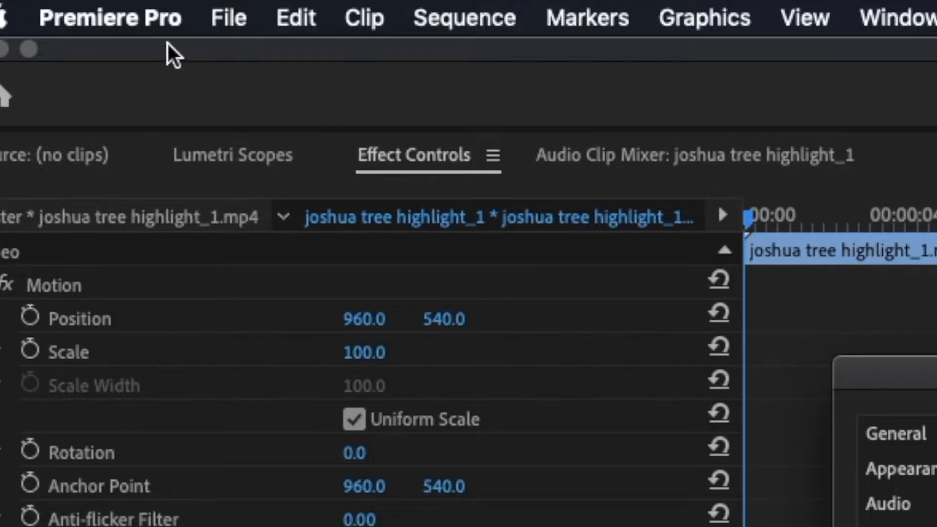
click(78, 7)
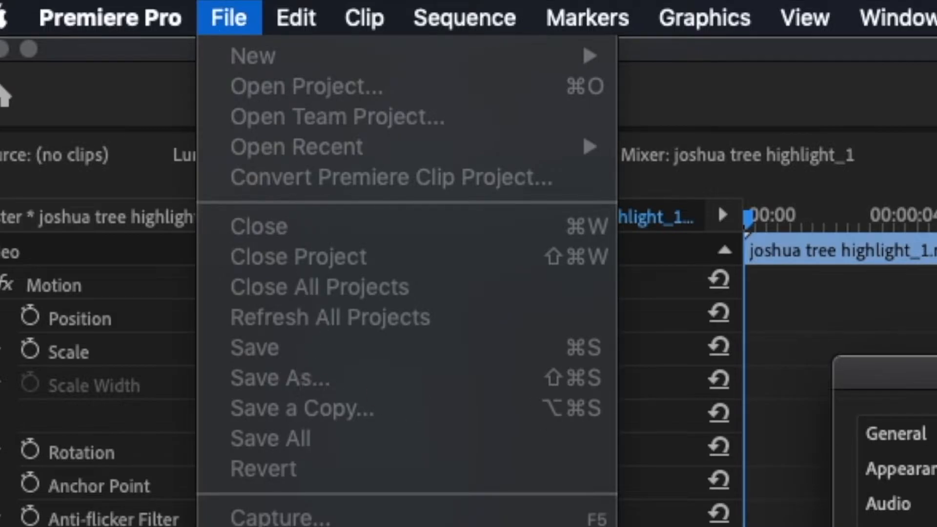
click(718, 413)
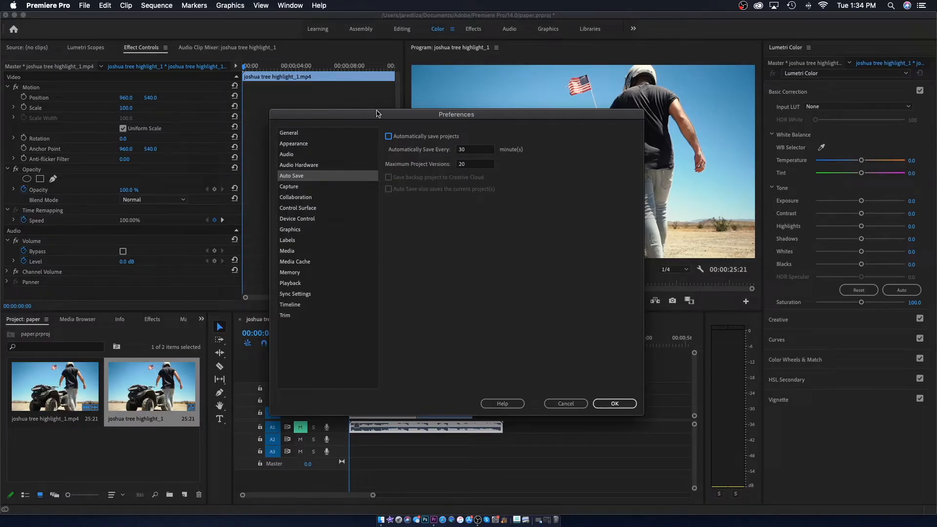
click(614, 404)
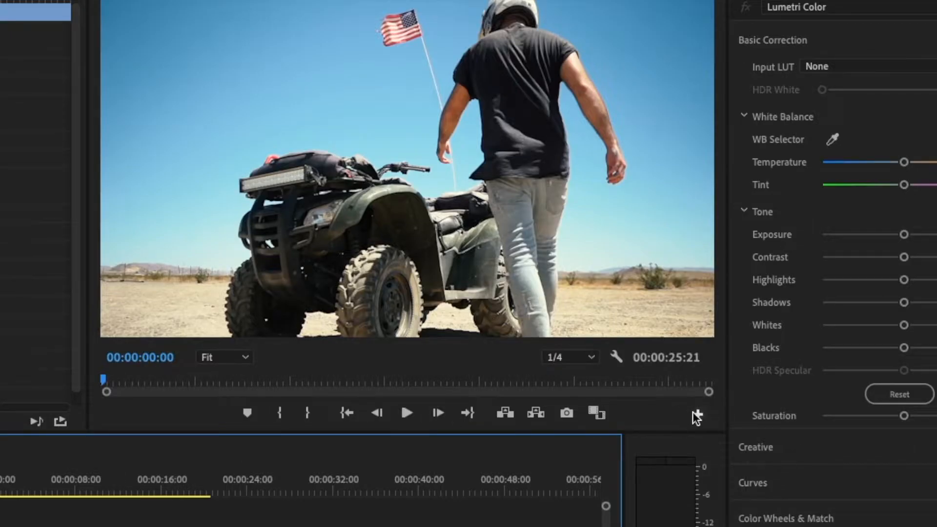
- Add the Global FX Mute button to the Program monitor's transport controls
click(695, 414)
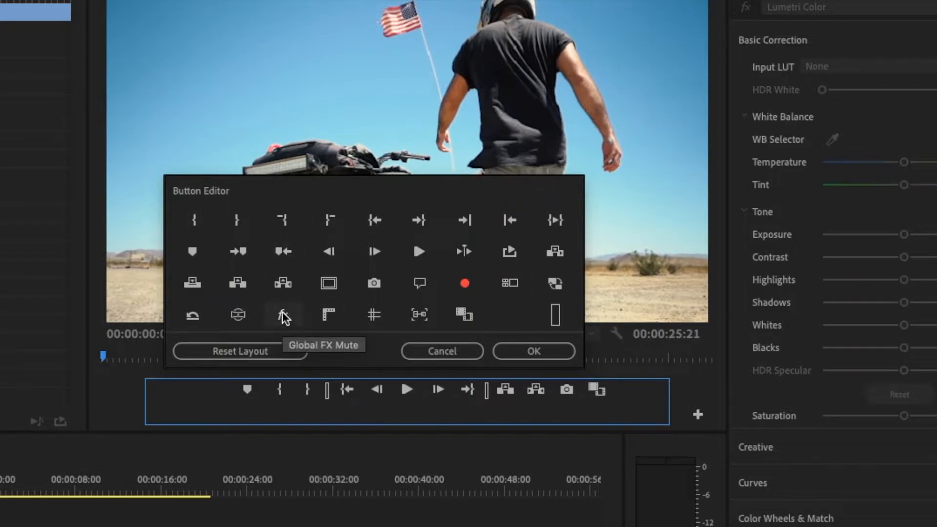
drag(283, 318, 617, 396)
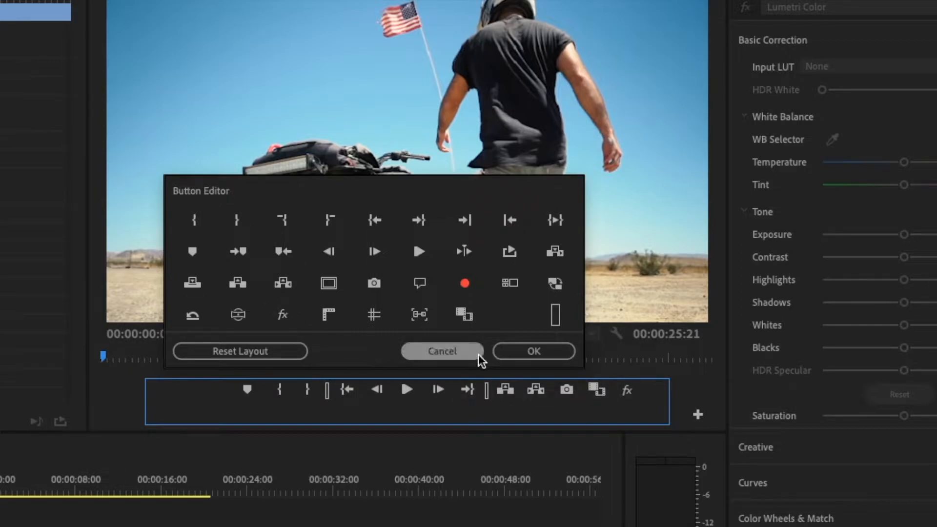
click(523, 350)
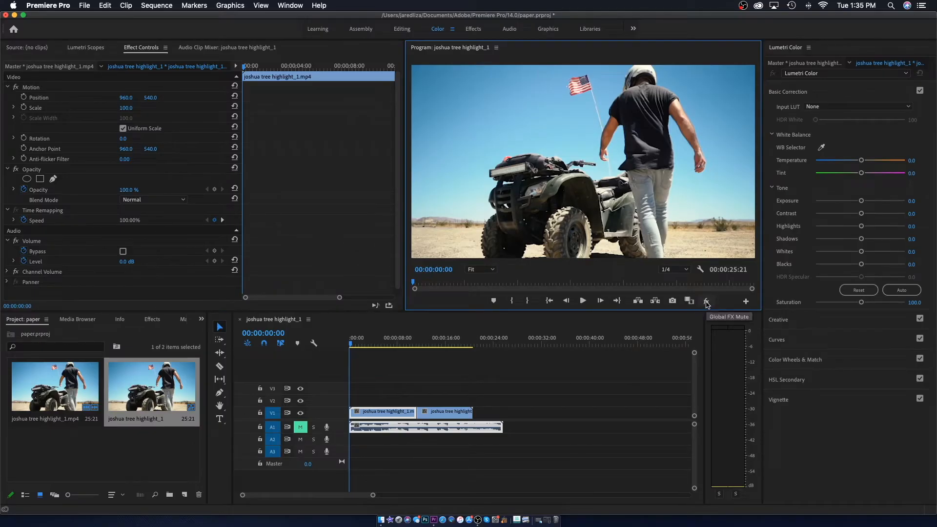
- Test Global FX Mute by switching it on and off while playing the sequence
click(706, 303)
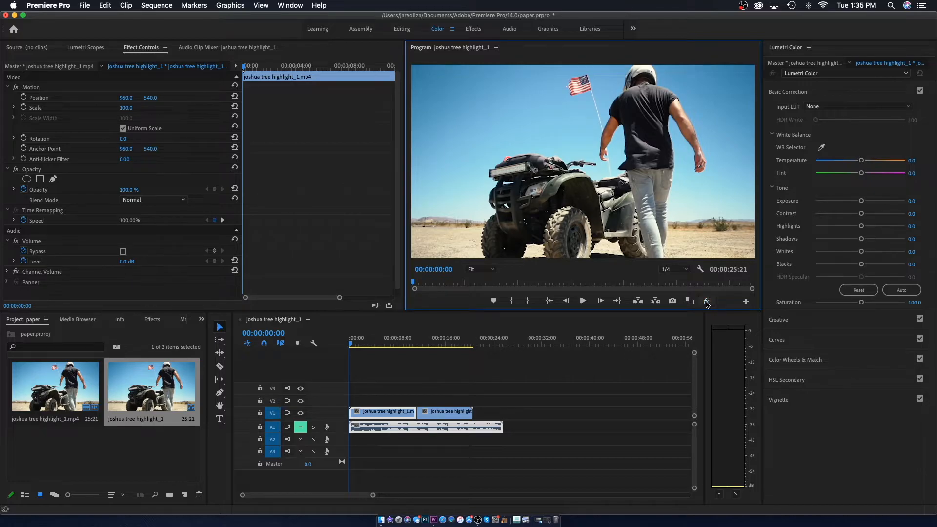
click(706, 301)
click(376, 348)
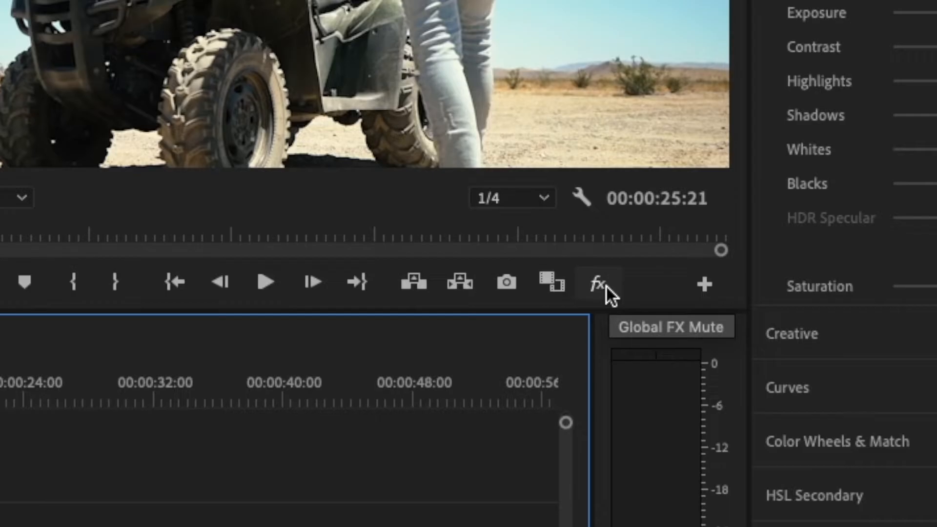
click(606, 285)
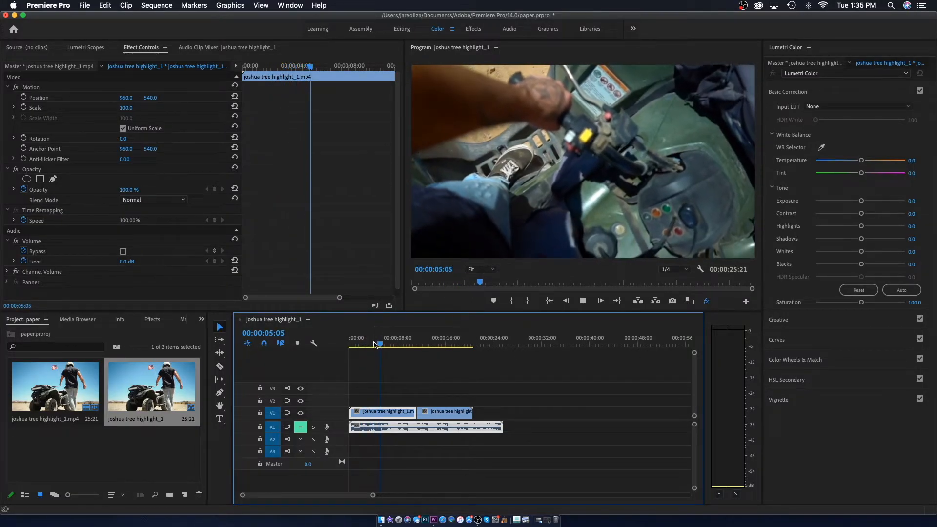
key(space)
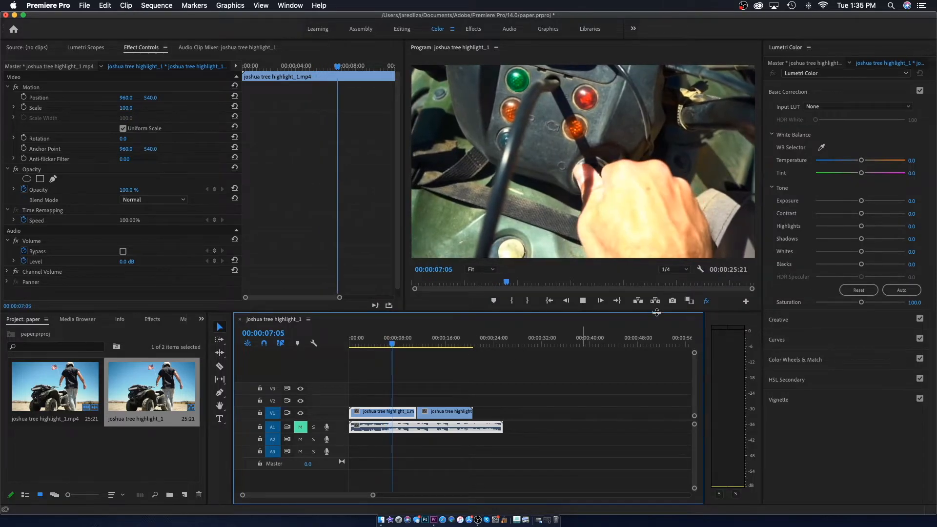
click(706, 301)
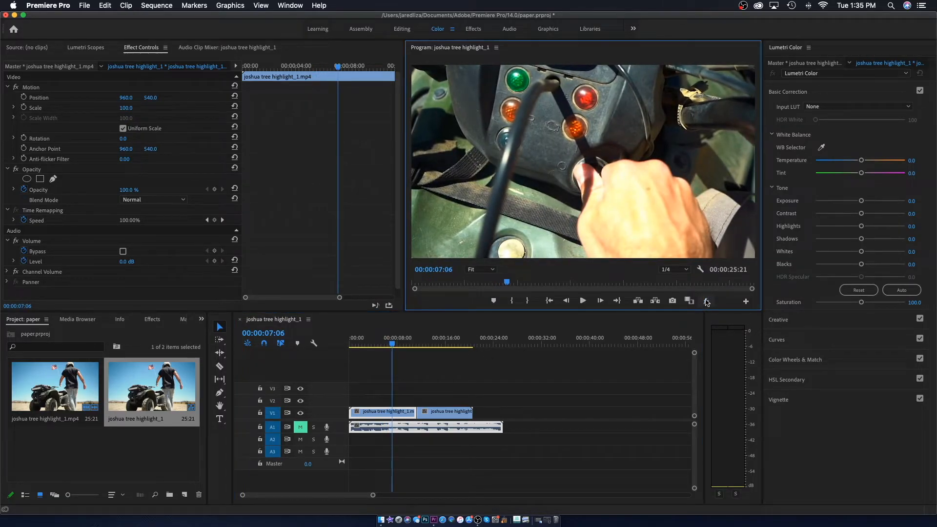
drag(392, 344, 436, 349)
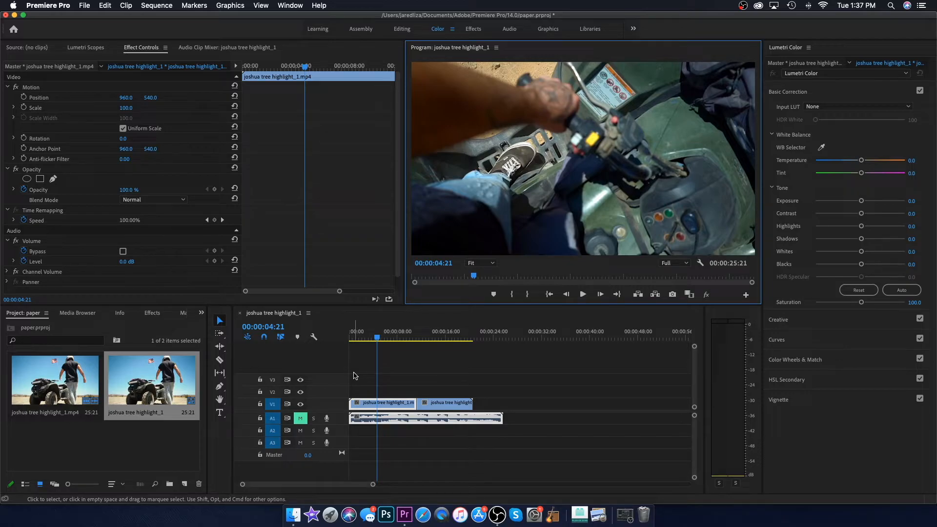
- Reopen the Media Cache preferences to review the cache removal and management options, and accept them
click(48, 5)
mouse_move(73, 33)
click(160, 144)
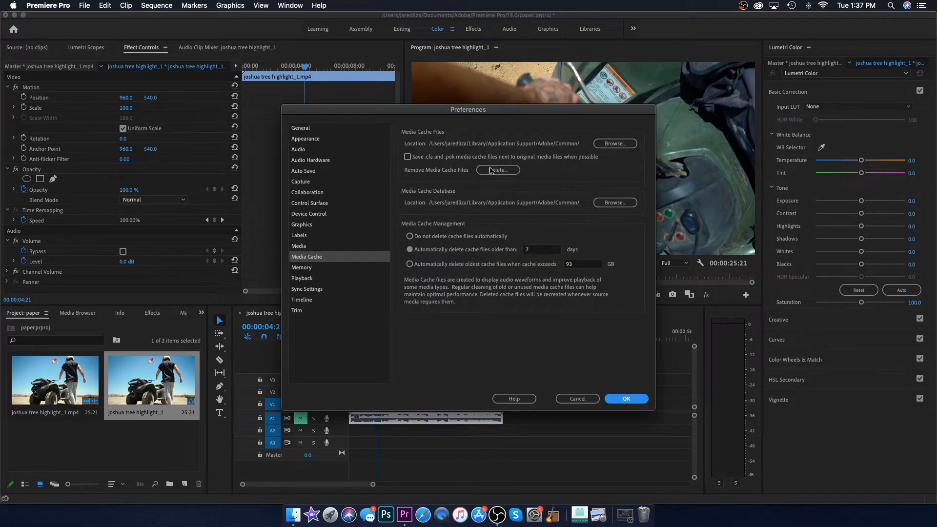
click(616, 397)
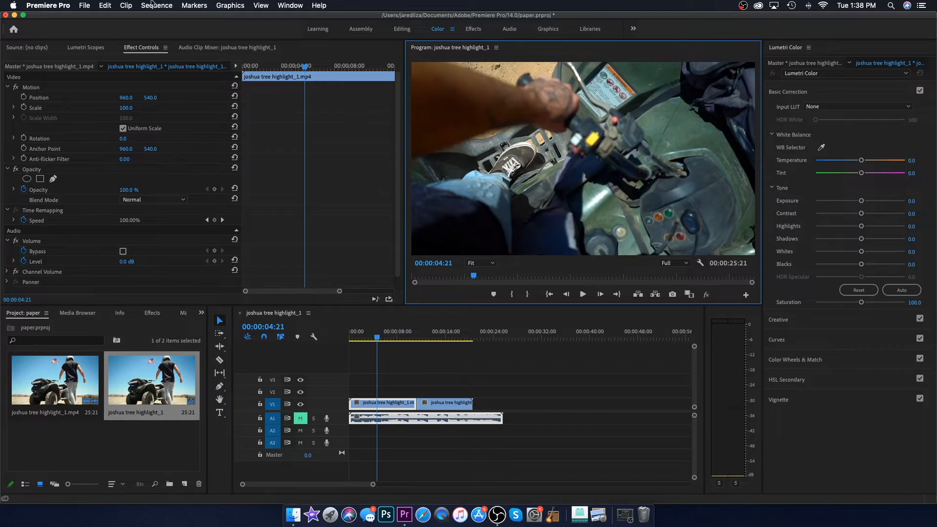
- Minimize the project window, switch to Finder and search This Mac for "adobe premiere"
click(14, 16)
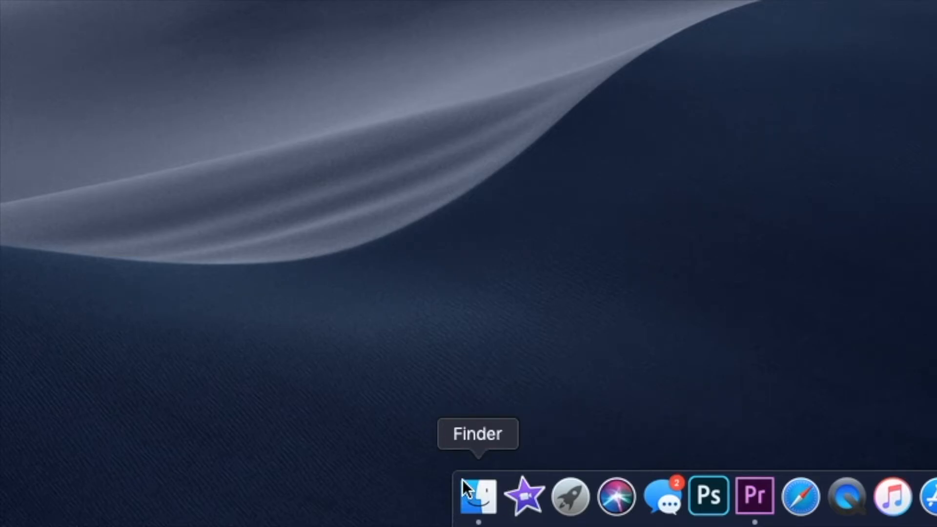
click(462, 482)
click(318, 188)
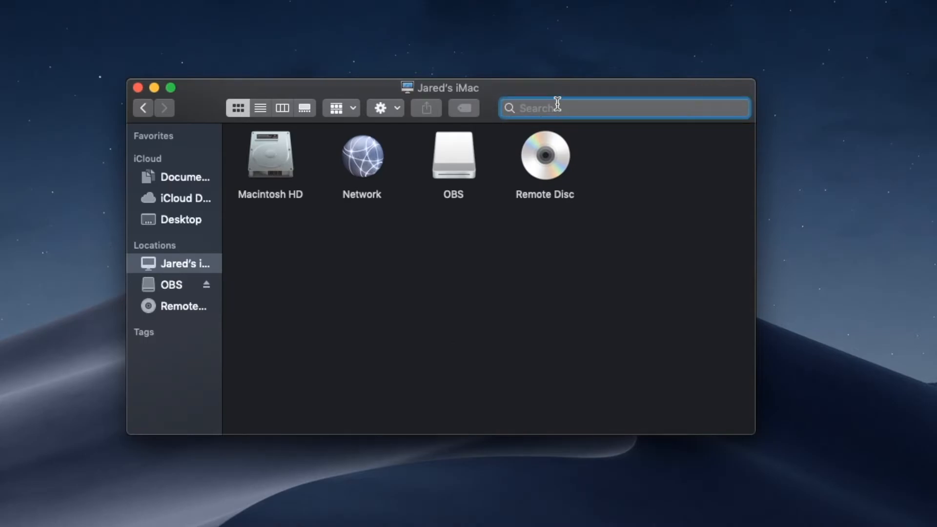
text(adobe premiere)
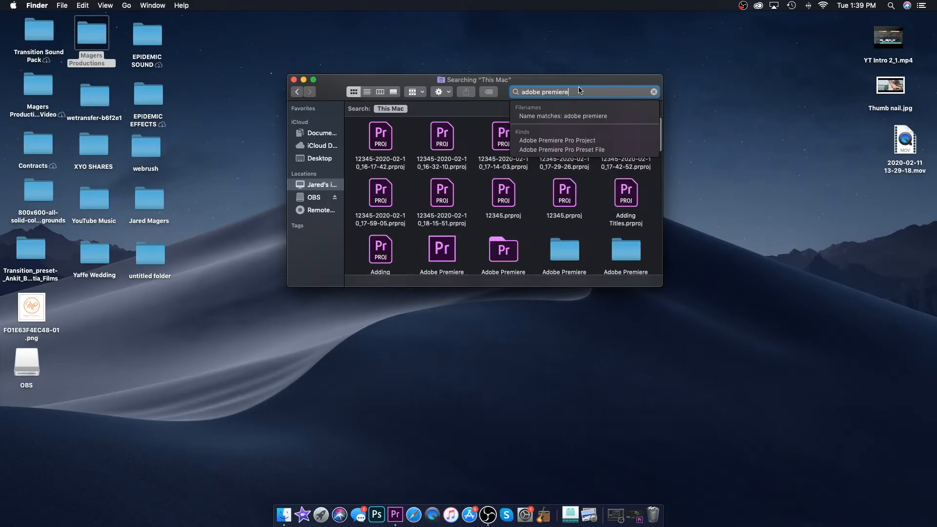
click(449, 129)
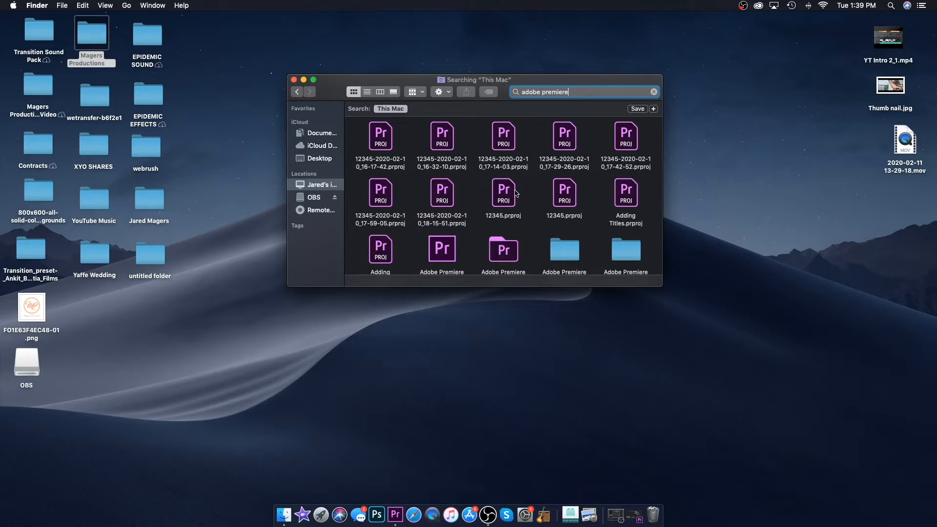
- Find the old project file tt.prproj among the search results and move it to the trash
scroll(521, 194, down, 1)
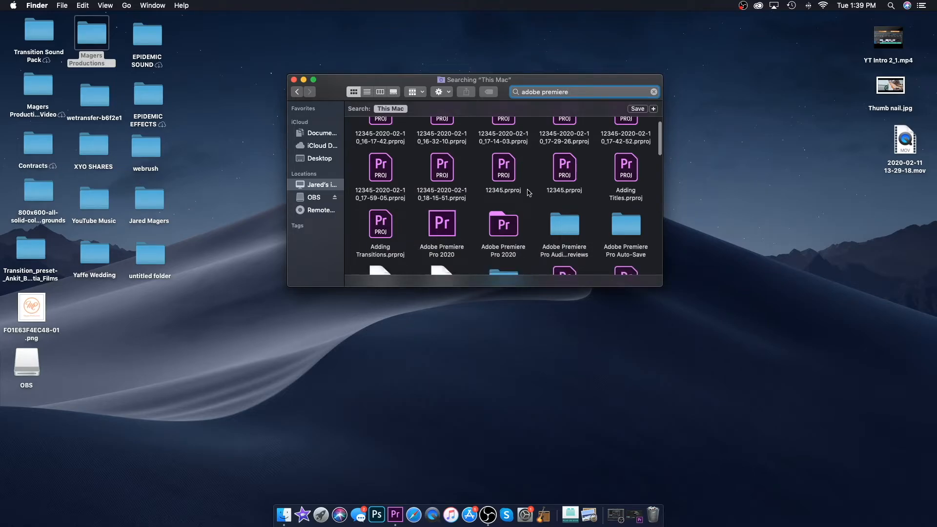
scroll(528, 193, down, 3)
scroll(529, 193, down, 3)
scroll(529, 193, down, 8)
scroll(528, 192, down, 6)
scroll(532, 190, down, 5)
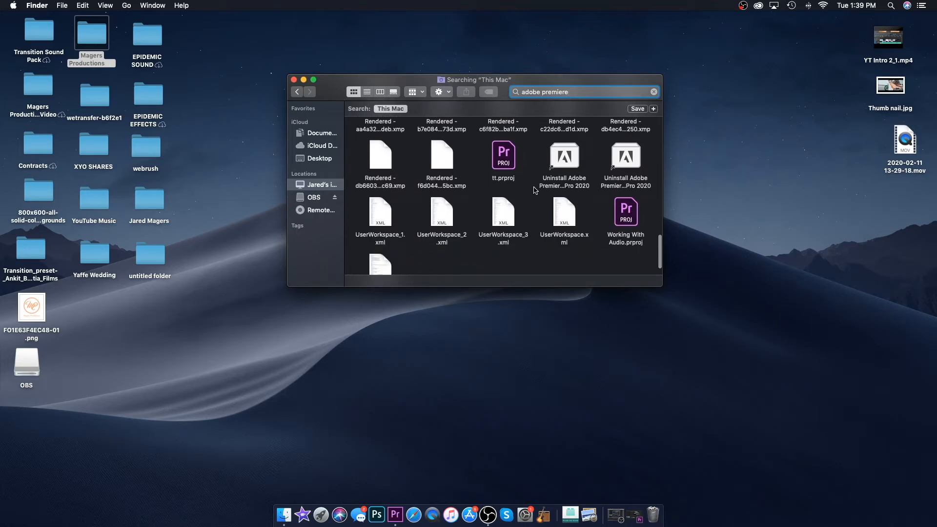
click(506, 155)
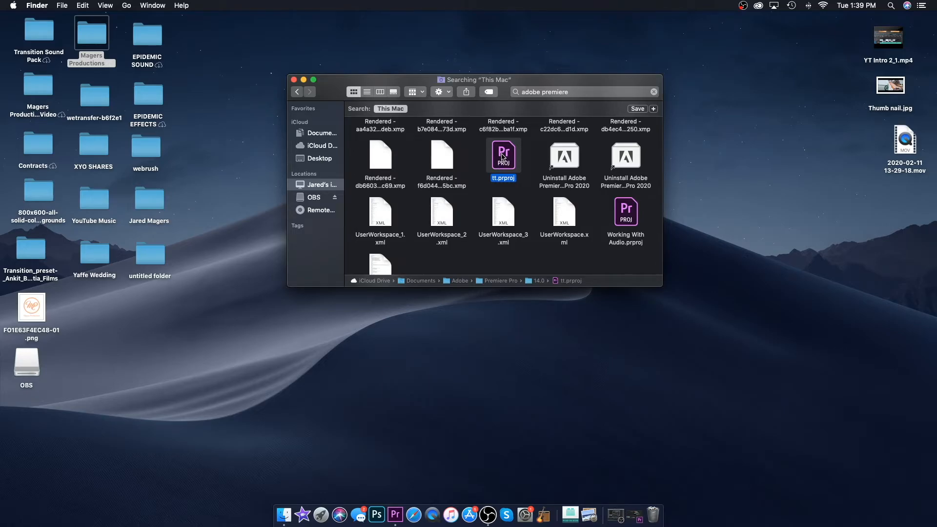
key(super+BackSpace)
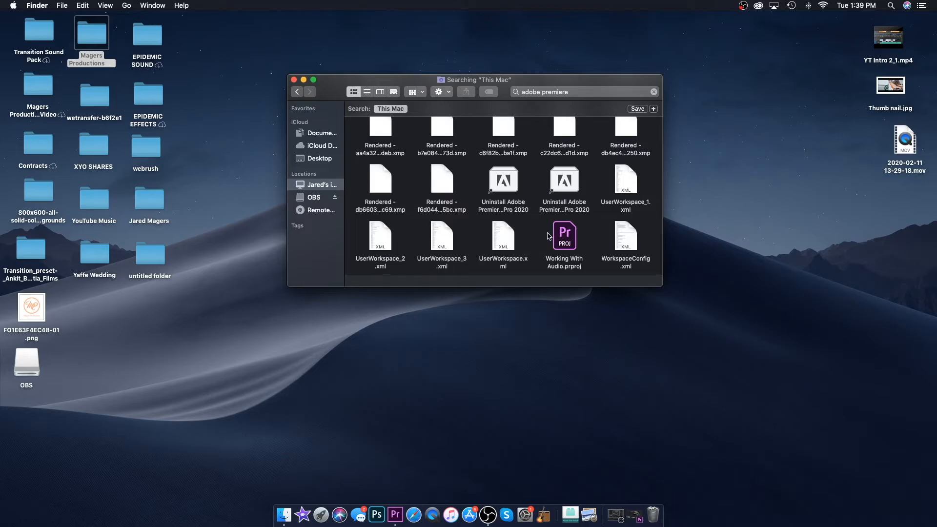
- Move the project file Working With Audio.prproj from the search results to the trash
click(567, 234)
click(536, 229)
click(565, 231)
click(542, 230)
click(566, 232)
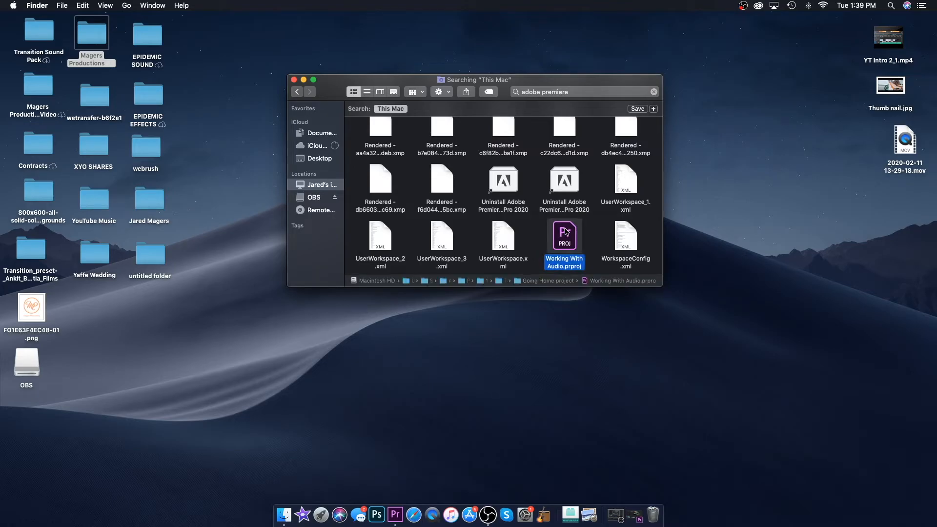
scroll(565, 232, down, 1)
drag(545, 230, 652, 511)
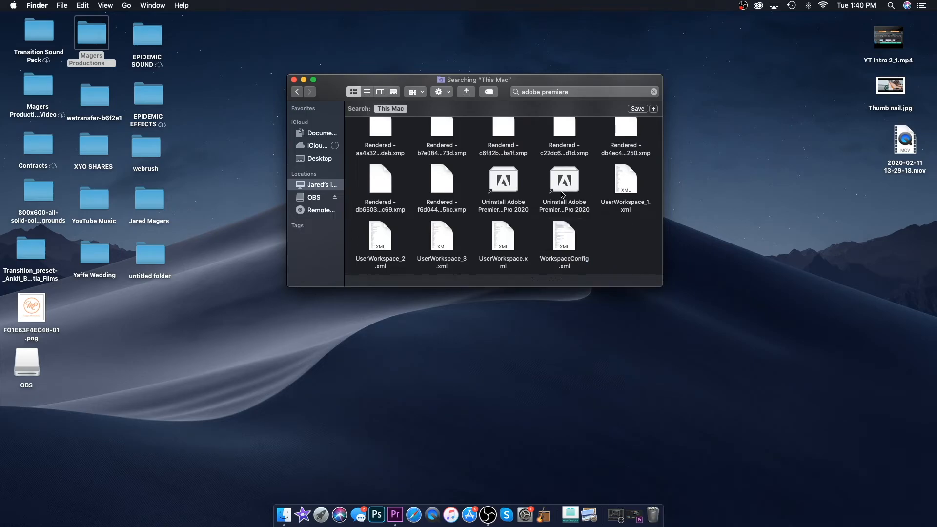
- Move the two paper.prproj files to the trash, look through the remaining Premiere files and close the search window
scroll(560, 201, up, 5)
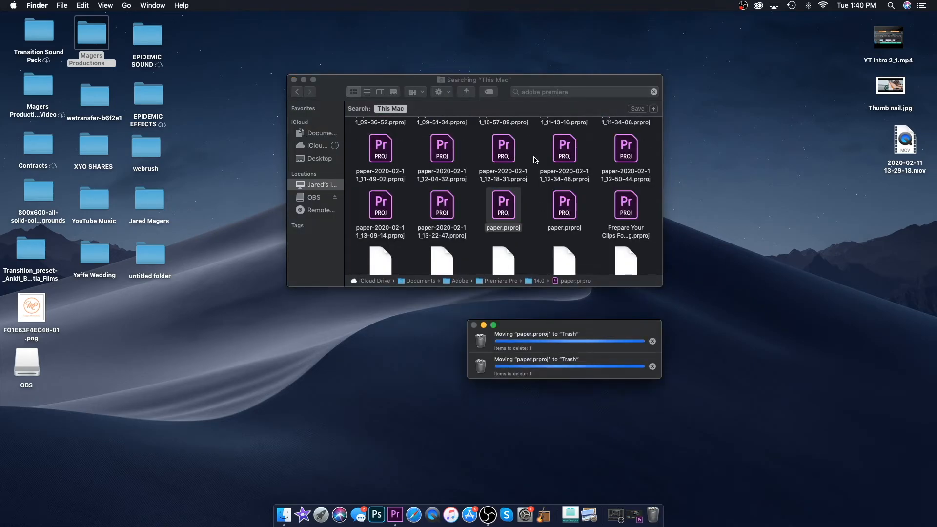
scroll(535, 158, up, 5)
scroll(537, 156, up, 5)
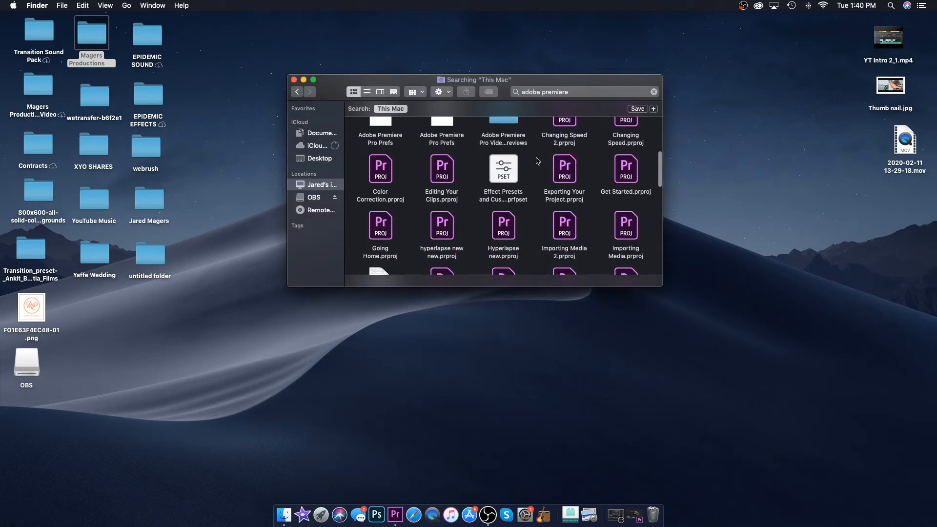
scroll(537, 160, up, 5)
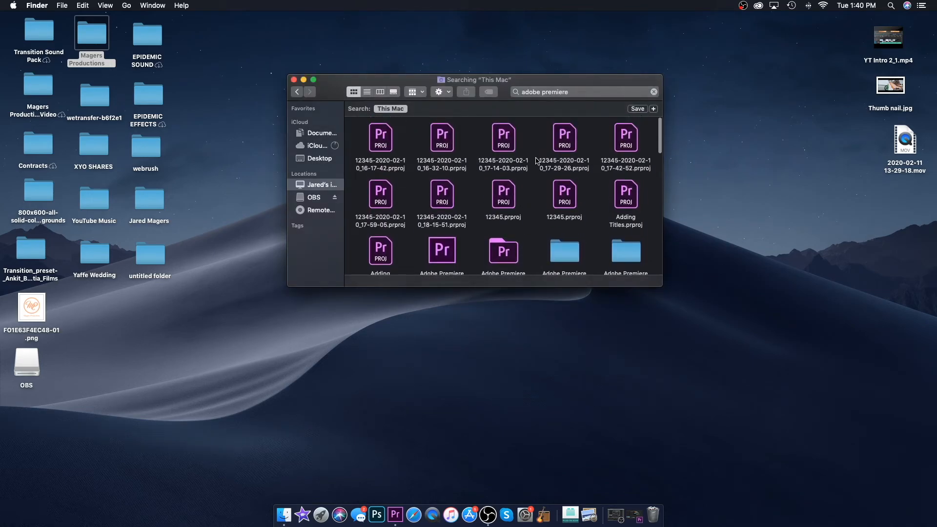
scroll(536, 163, down, 15)
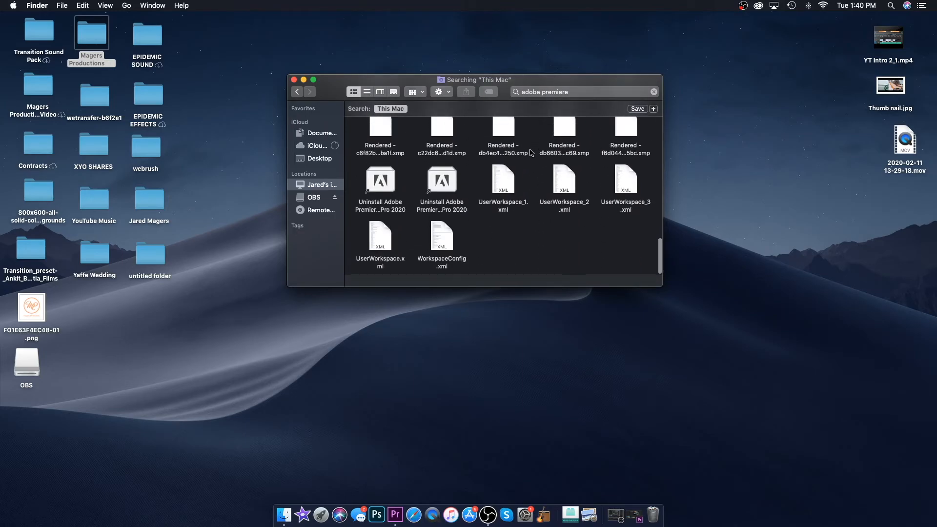
scroll(532, 161, up, 15)
scroll(531, 156, down, 5)
scroll(535, 171, up, 5)
click(293, 80)
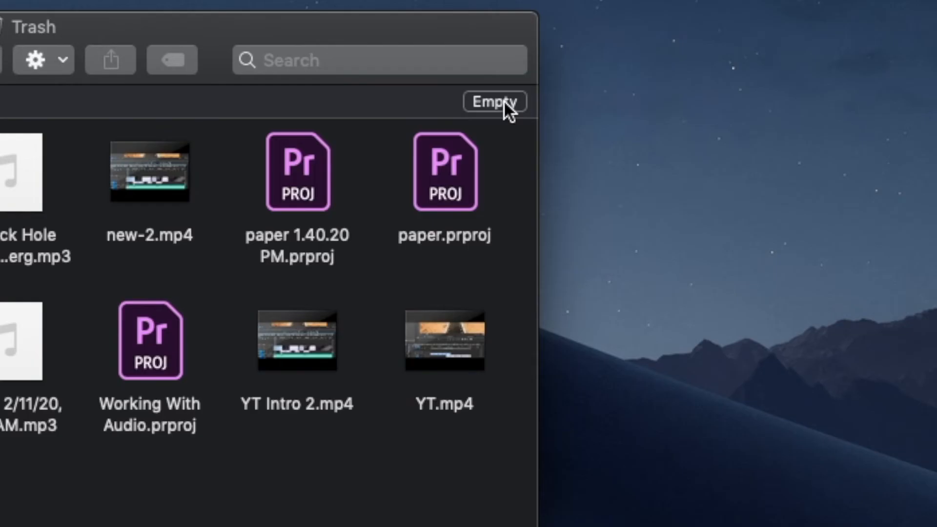
- Empty the trash to permanently delete the discarded files, and switch back to the paper project in Premiere Pro
click(720, 164)
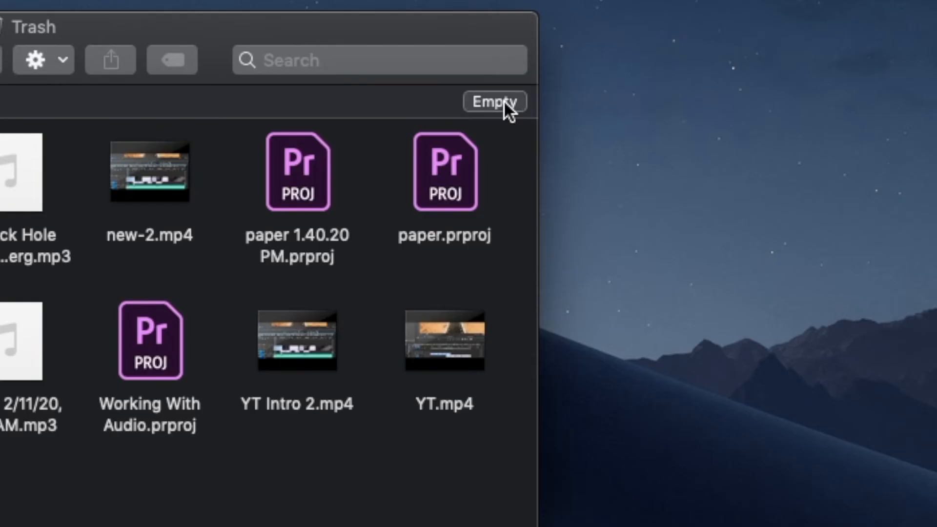
click(7, 140)
mouse_move(584, 124)
mouse_down()
mouse_move(389, 256)
mouse_move(437, 248)
mouse_up()
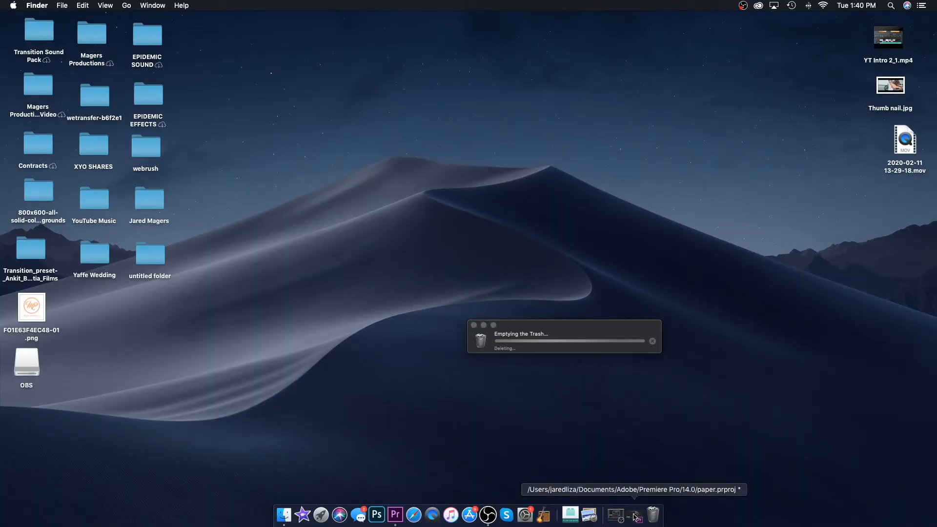
click(635, 516)
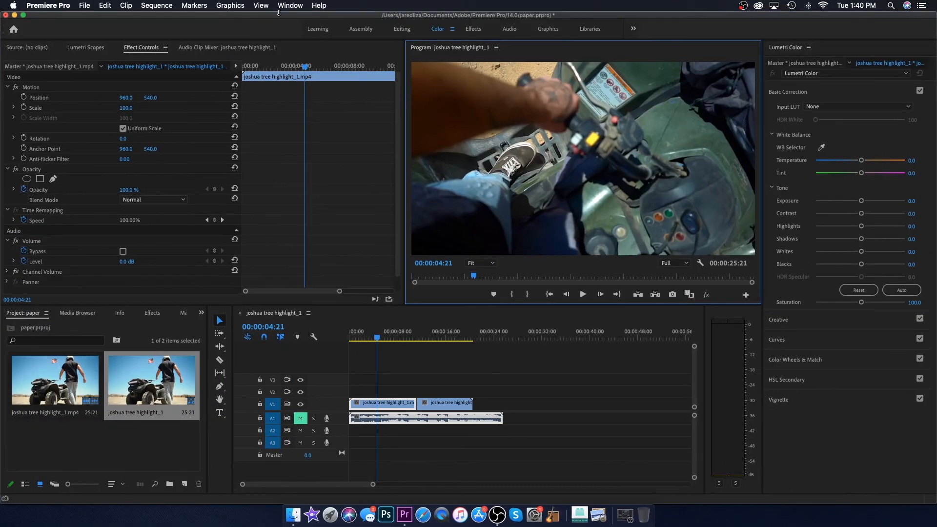
drag(275, 14, 283, 14)
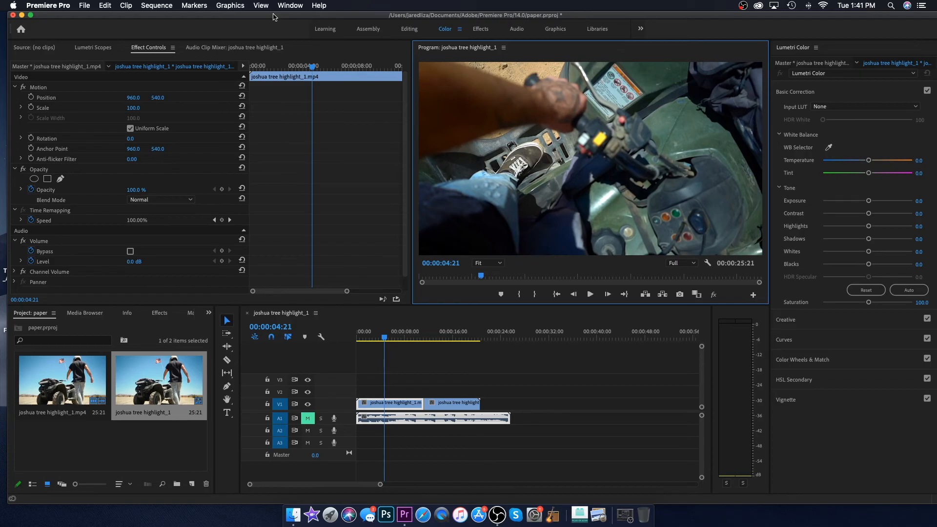
drag(273, 17, 264, 17)
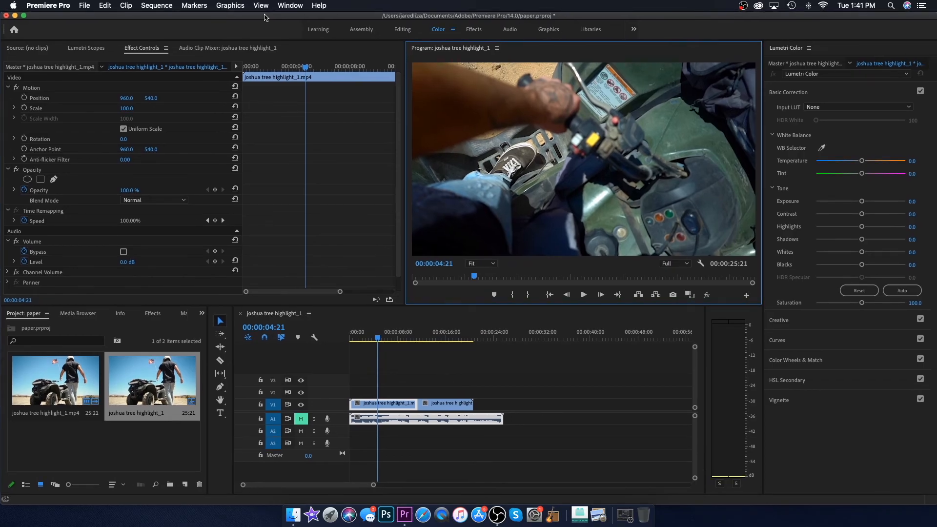